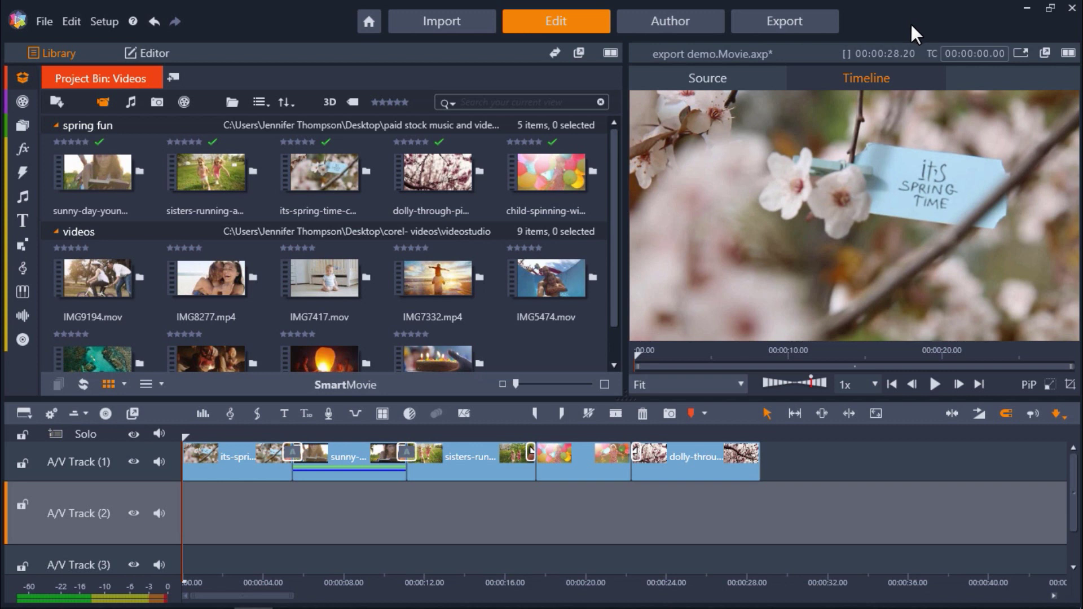
Open the Export workspace, play and pause the preview, and view the Disc export options.
click(831, 25)
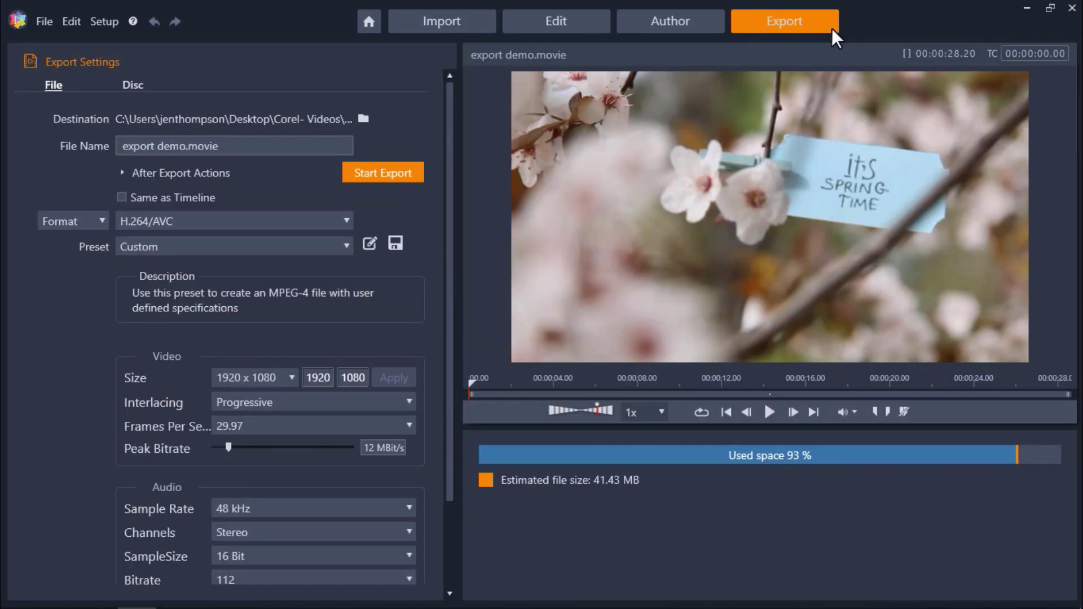
click(771, 416)
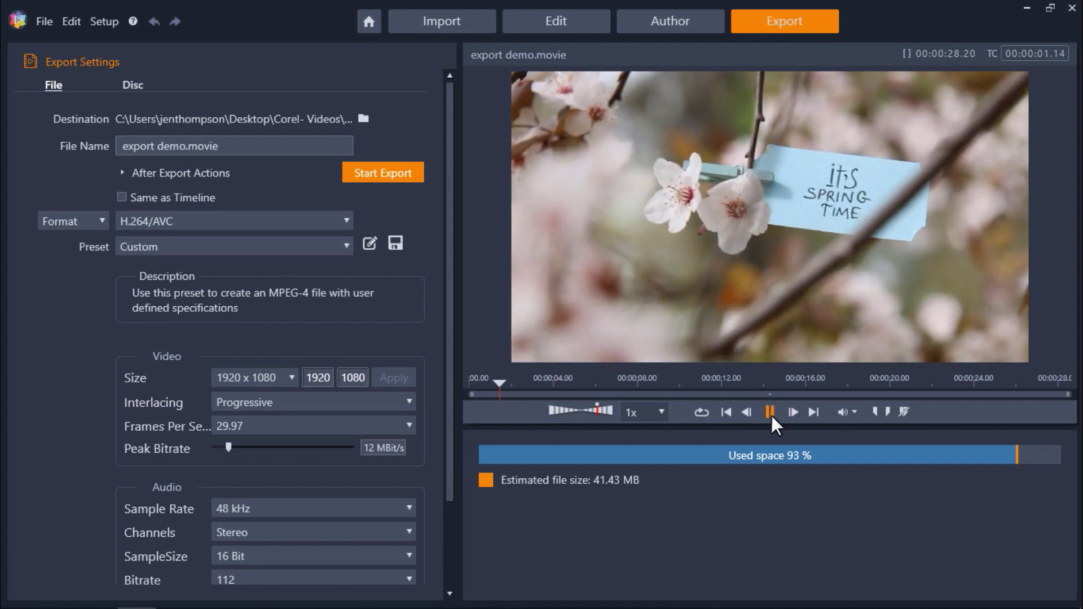
click(771, 414)
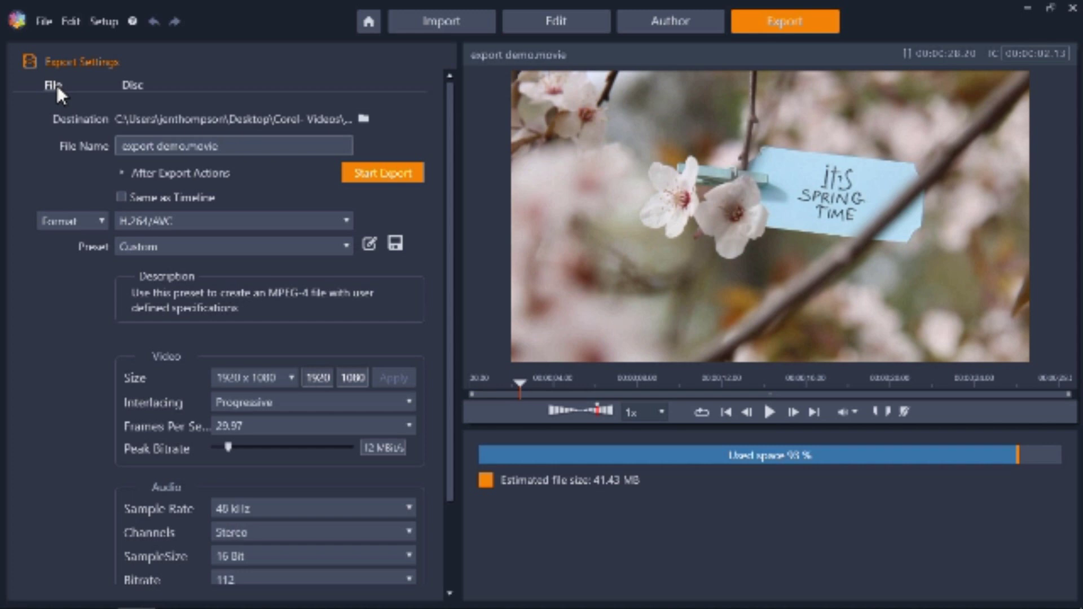
click(128, 85)
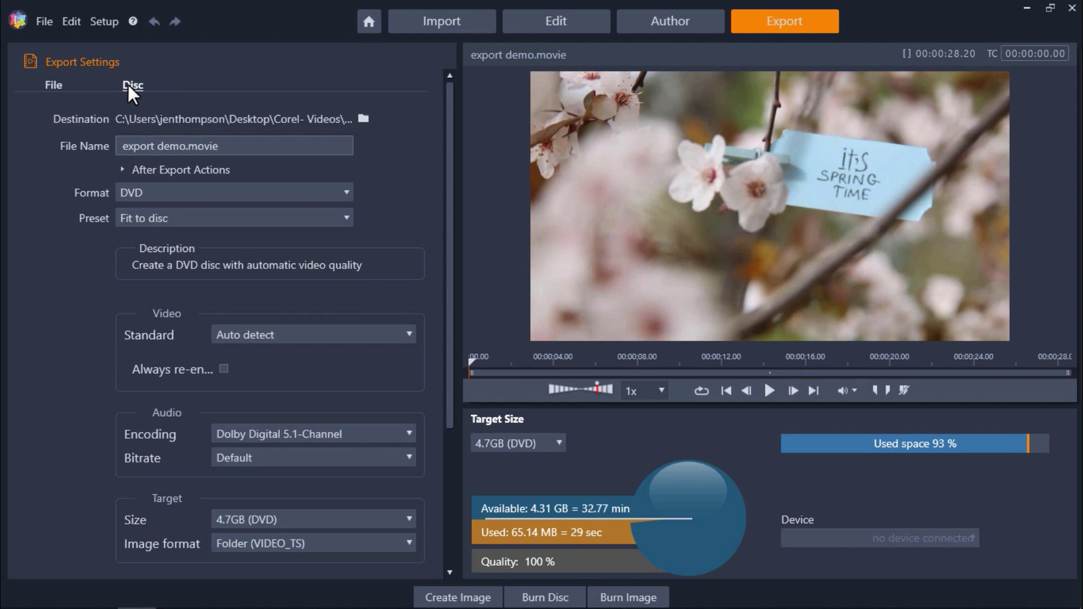
Switch back to File export, leave the destination folder unchanged, and rename the file 'Spring Time Video'.
click(59, 82)
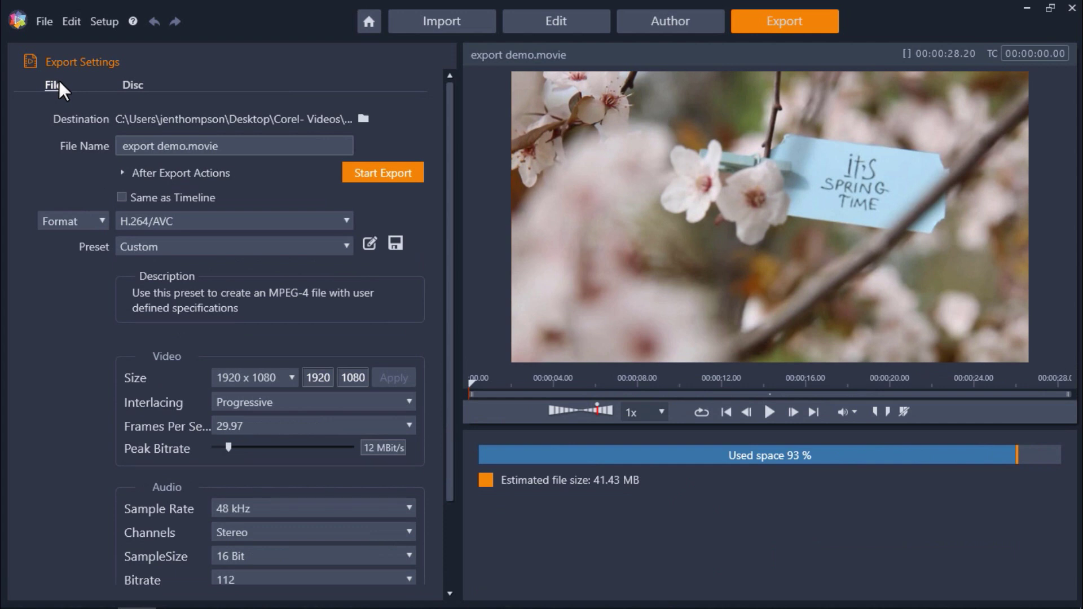
click(363, 119)
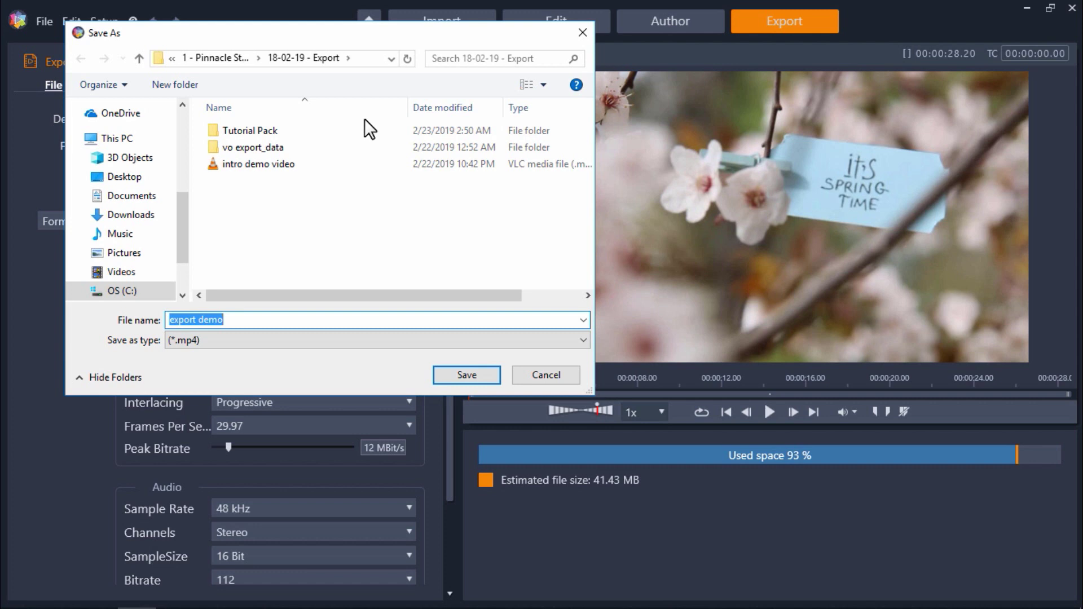
click(532, 376)
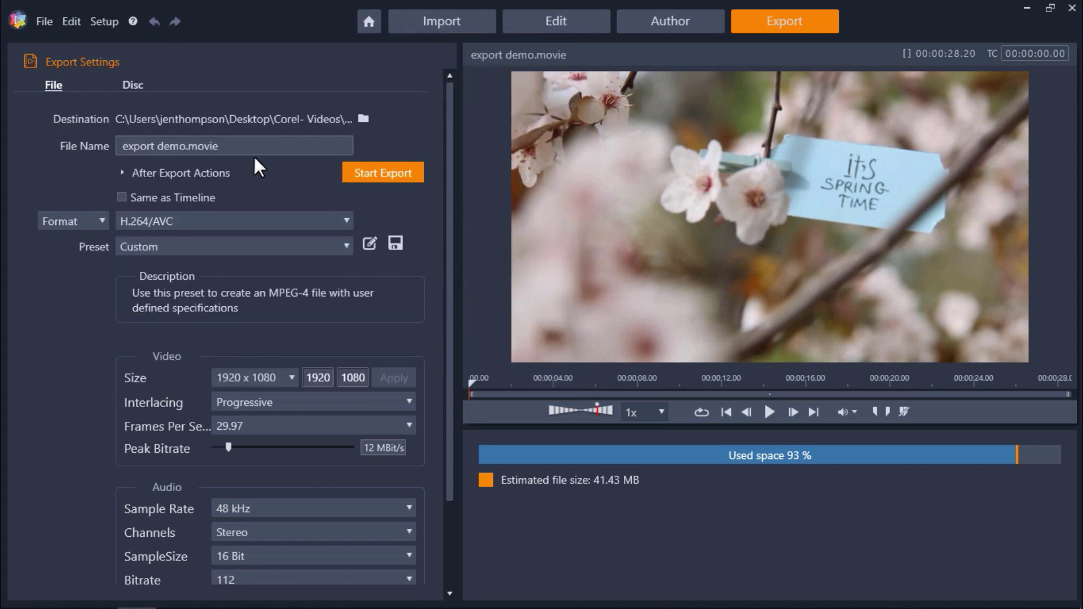
drag(226, 146, 89, 150)
text(Spring )
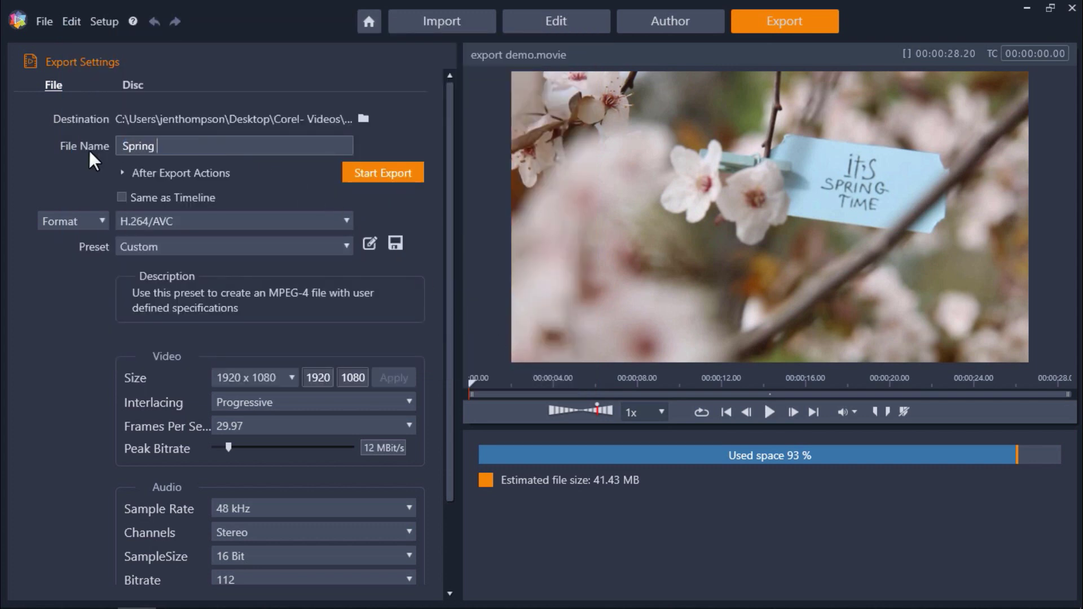
text(Time Video)
Expand After Export Actions and toggle Same as Timeline on, then back off.
click(120, 172)
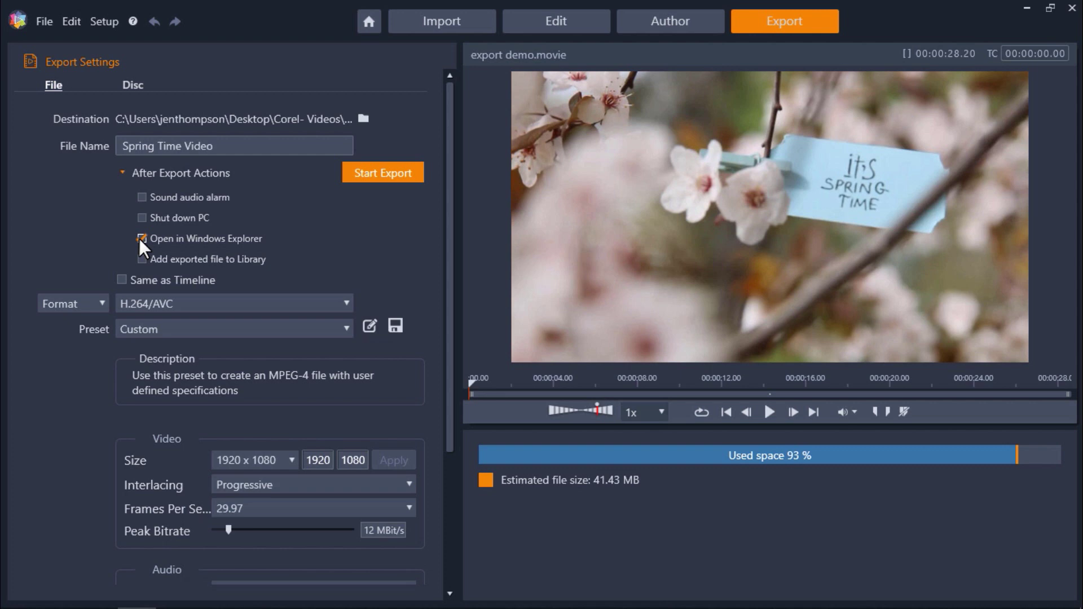
click(122, 280)
click(122, 280)
Browse the format-type and codec lists, keeping Format with the H.264/AVC codec.
click(108, 300)
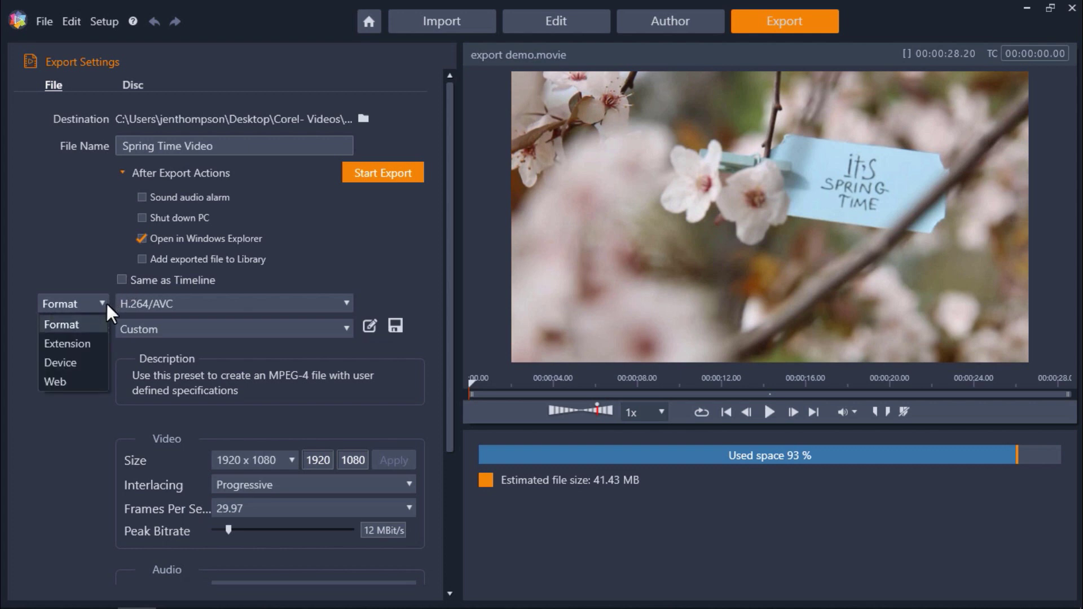
click(100, 324)
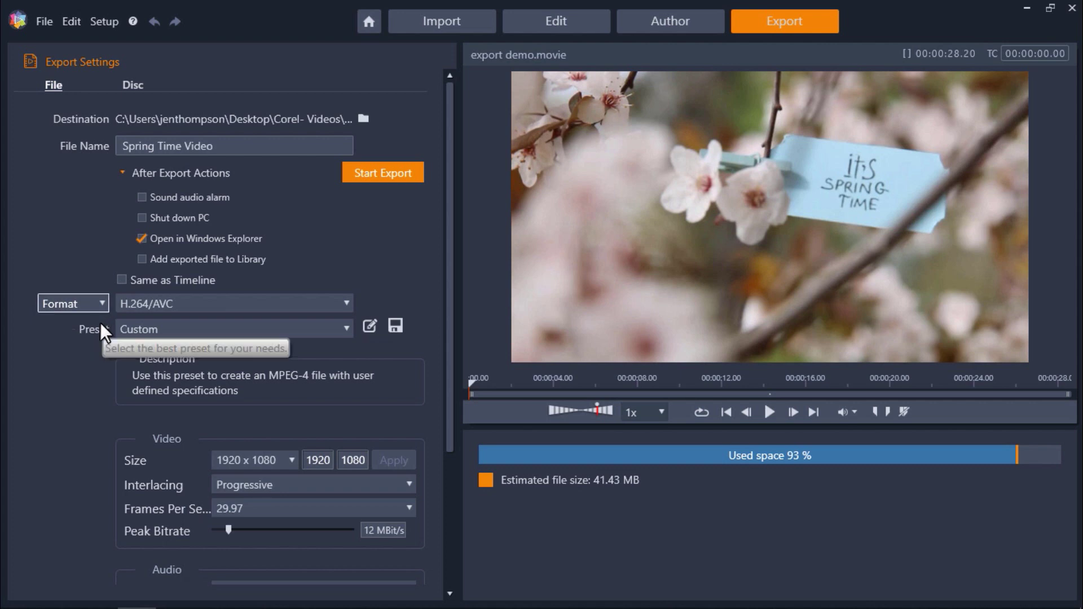
click(175, 306)
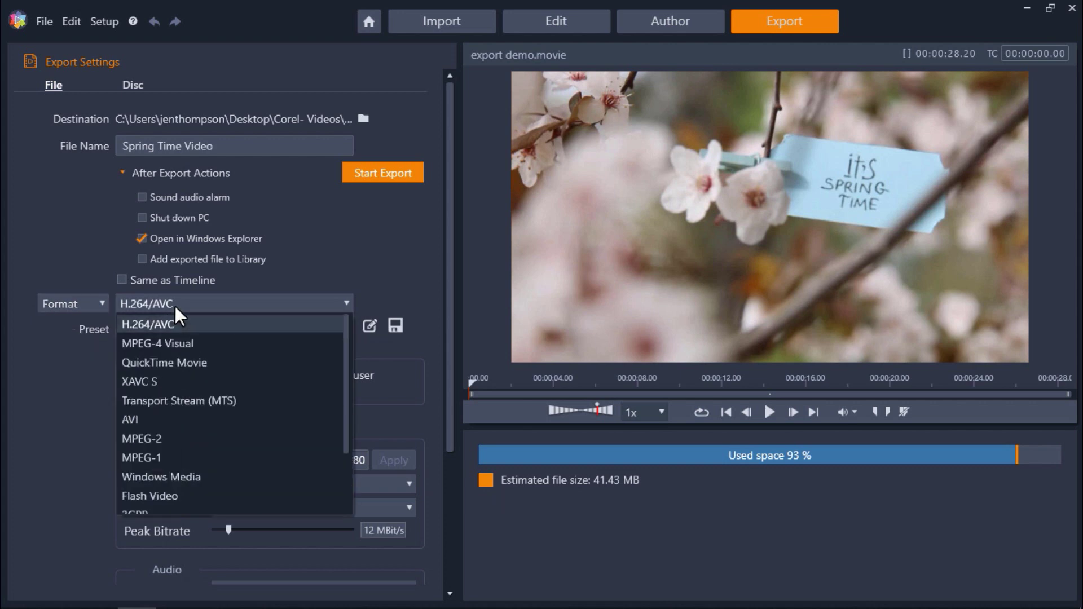
click(212, 310)
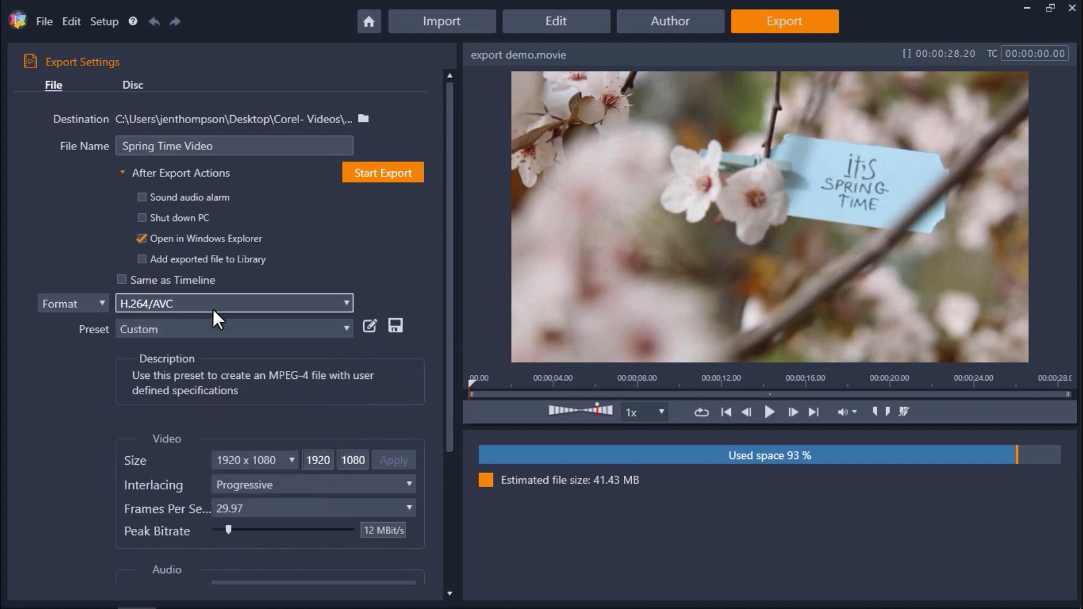
click(100, 304)
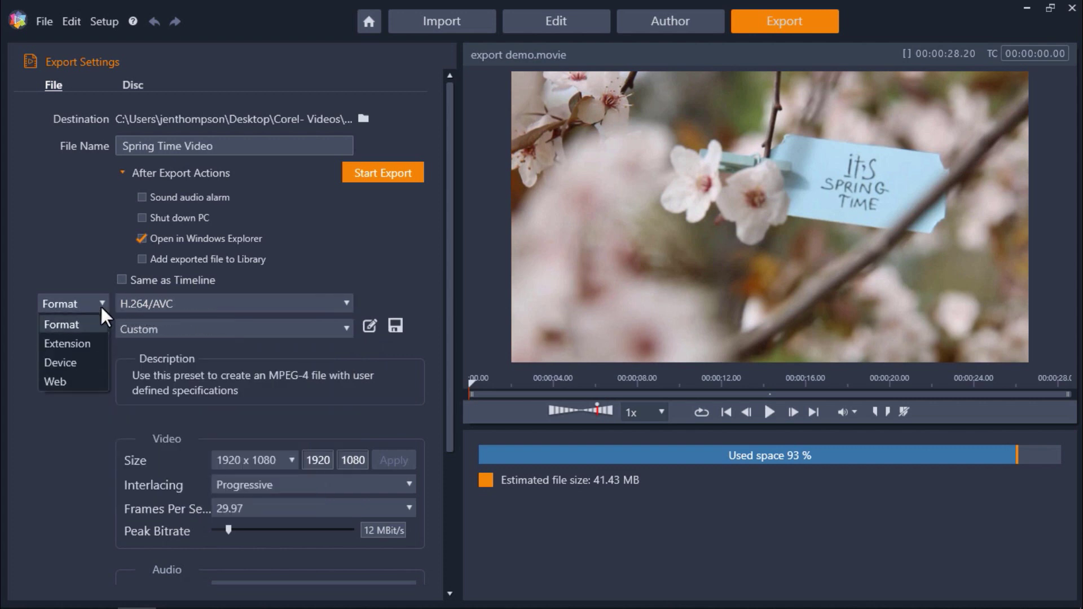
Choose output by Extension as *.mp4 and apply the Ultra HD (4K) preset.
click(96, 341)
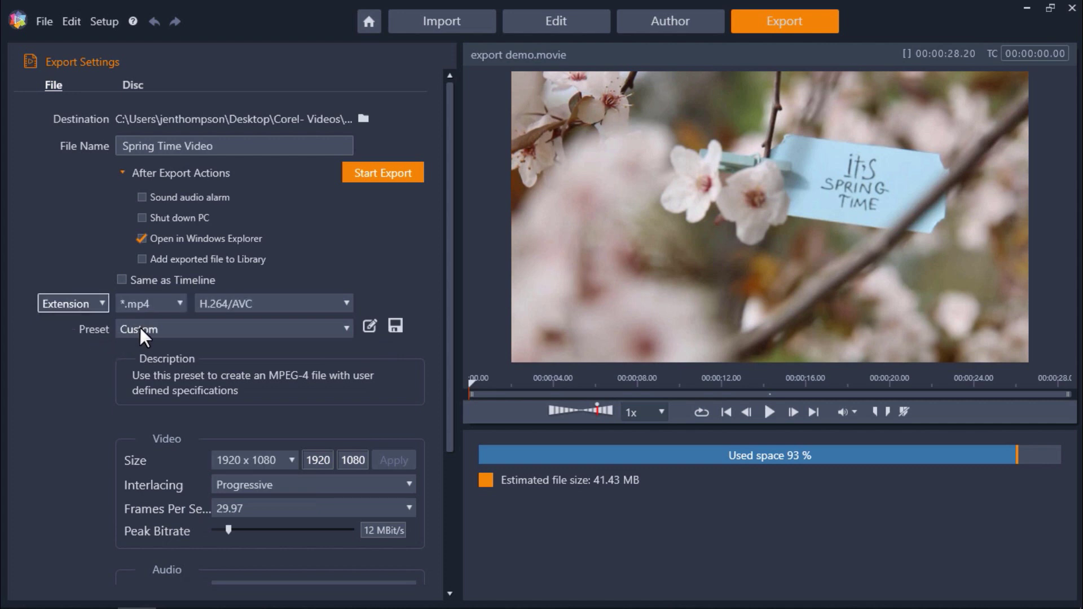
click(178, 304)
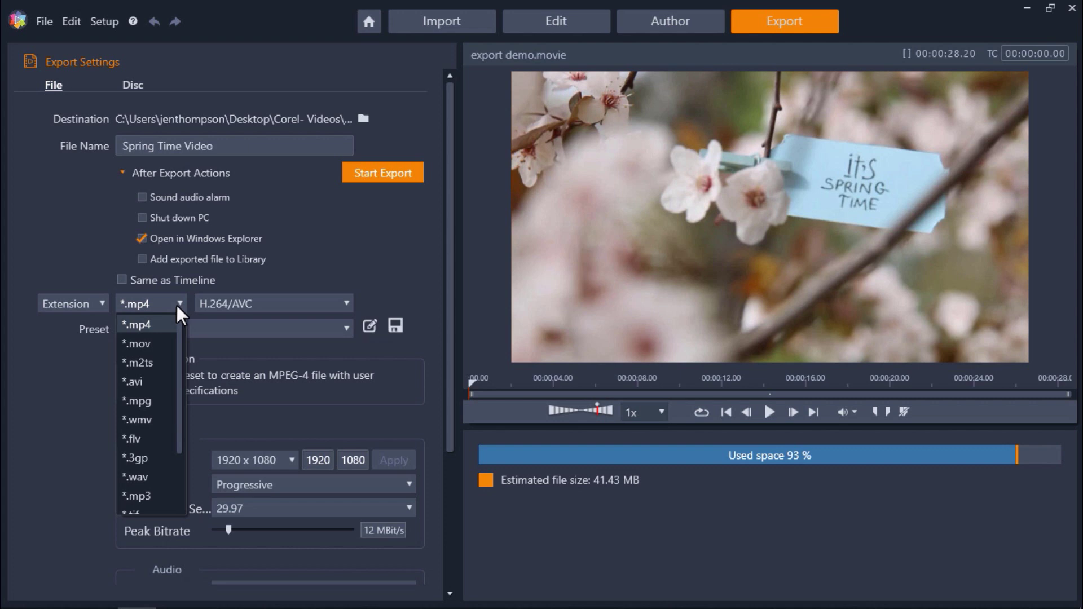
click(176, 304)
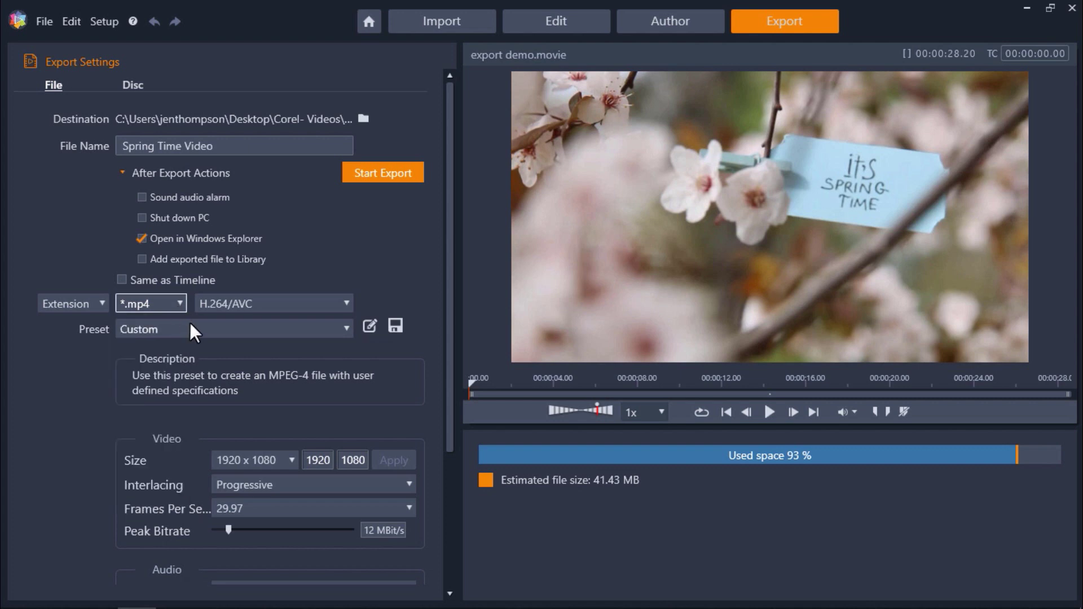
click(192, 326)
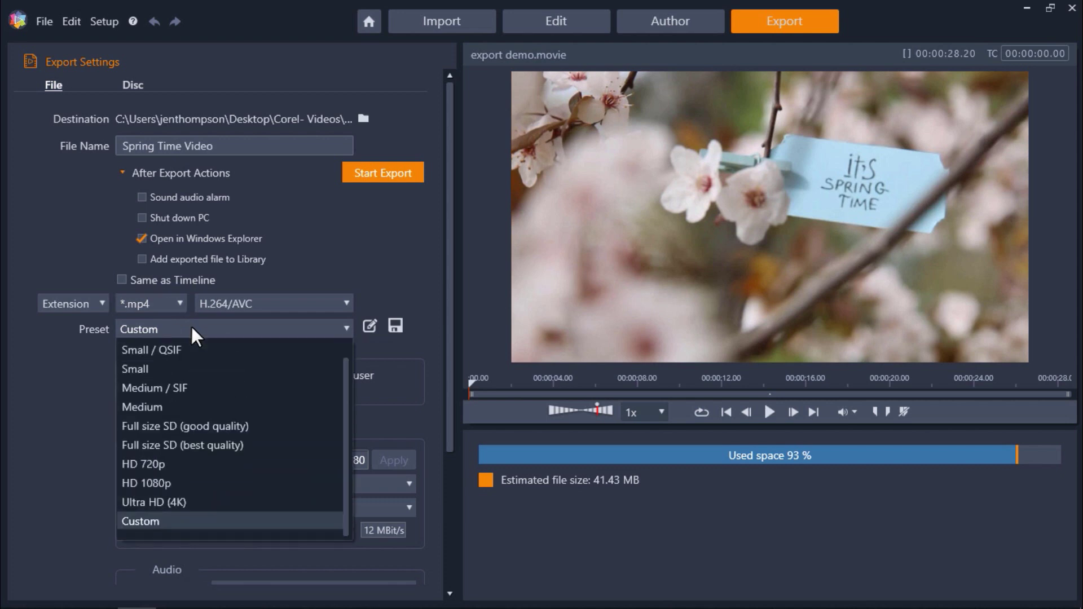
click(235, 498)
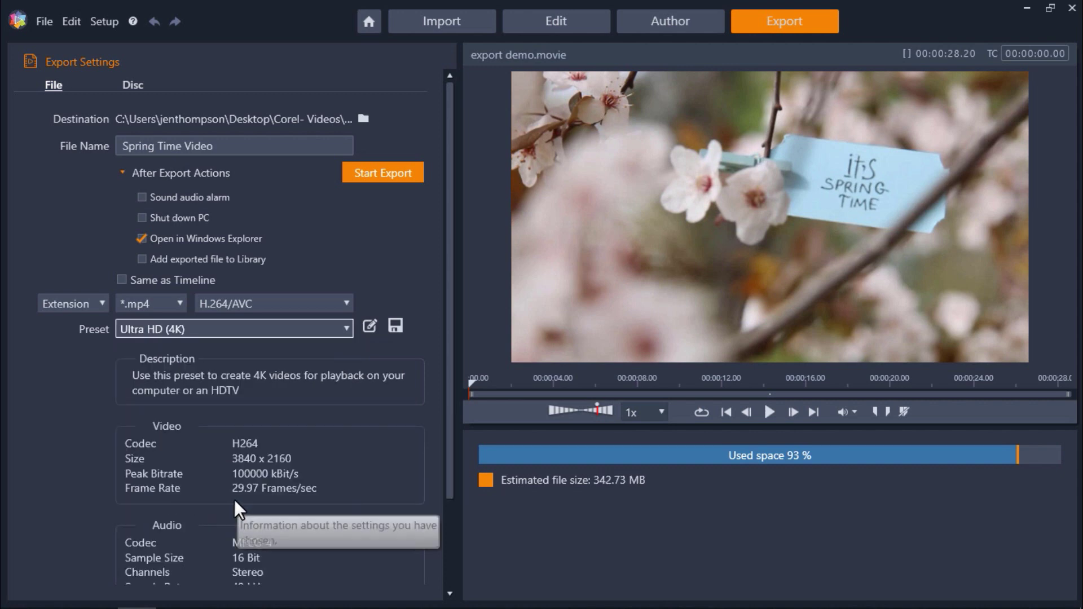
Choose output by Device with Apple as the target and the iPad preset.
click(104, 301)
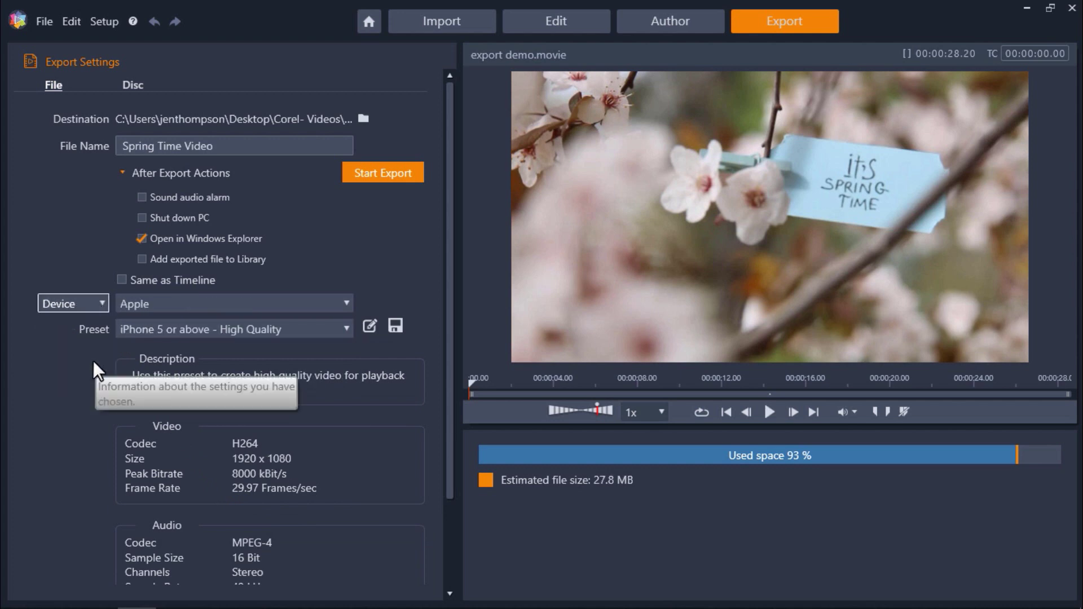
click(171, 304)
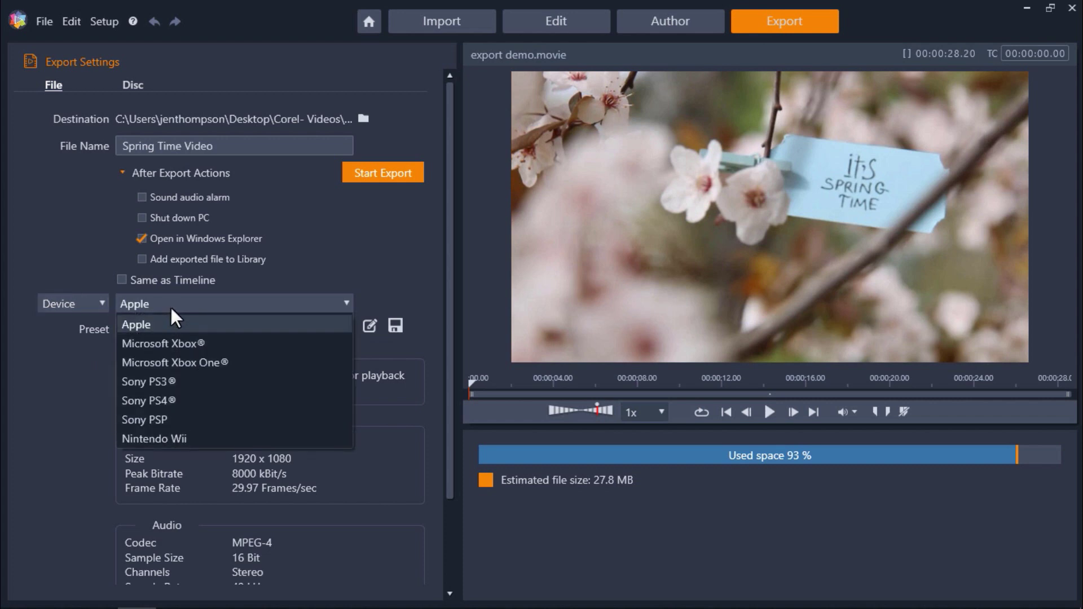
click(169, 321)
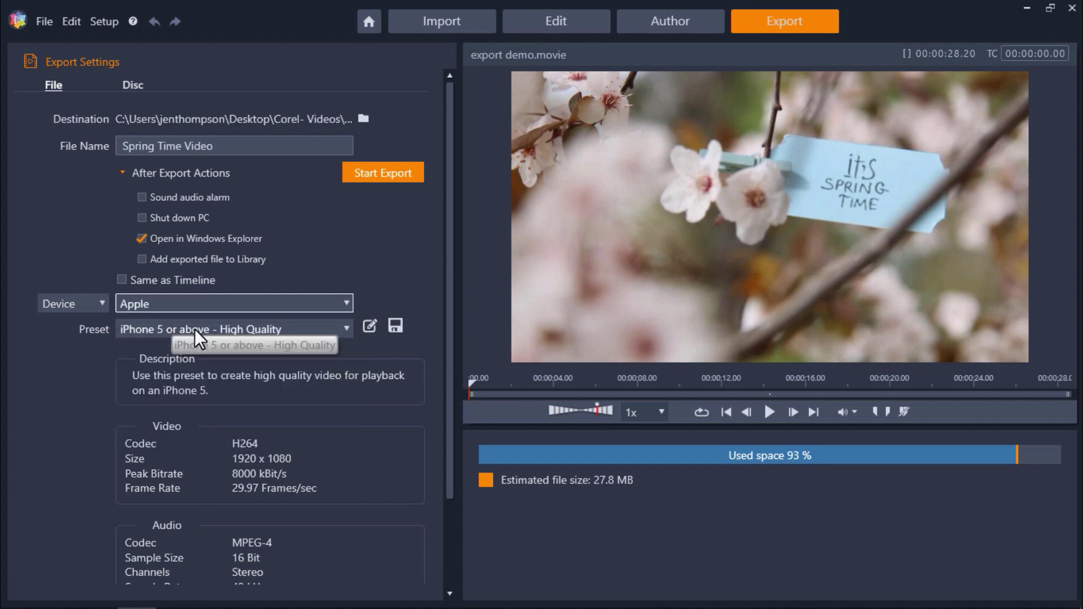
click(194, 330)
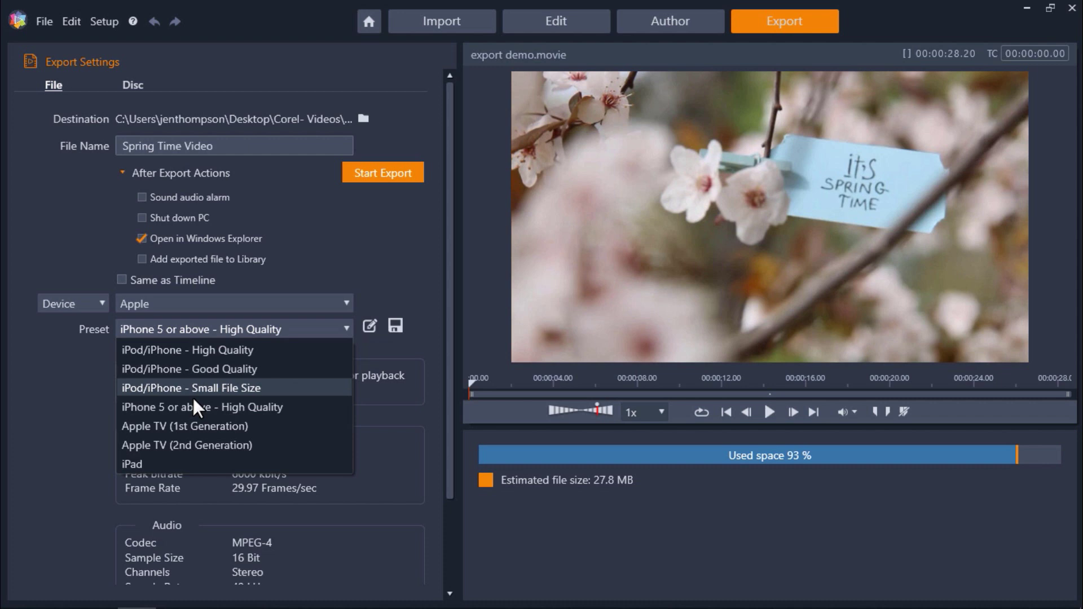
click(212, 459)
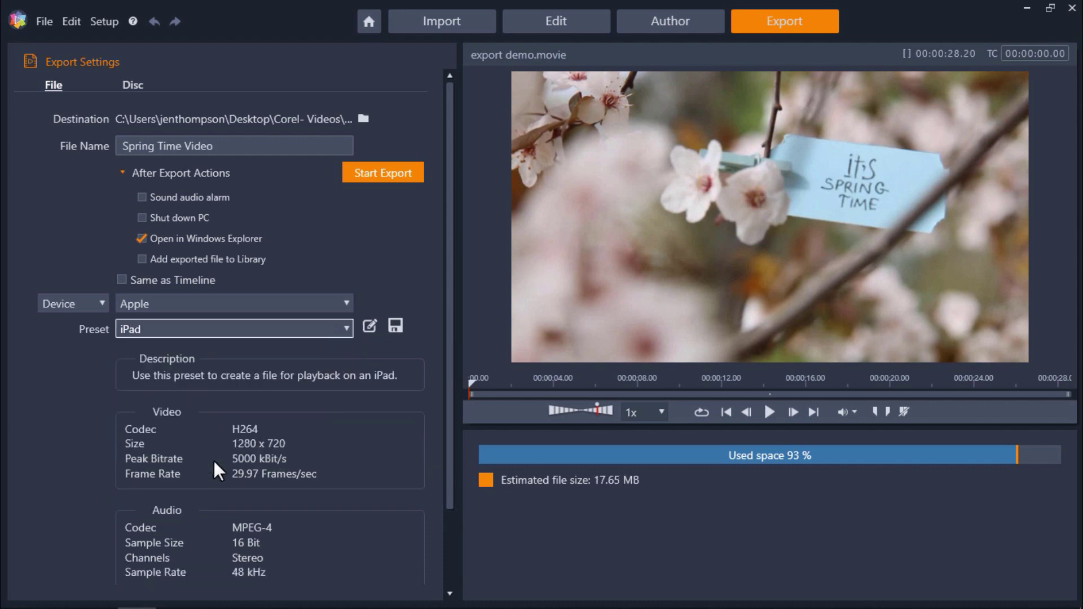
Switch the export category to Web and pick YouTube as the provider.
click(97, 303)
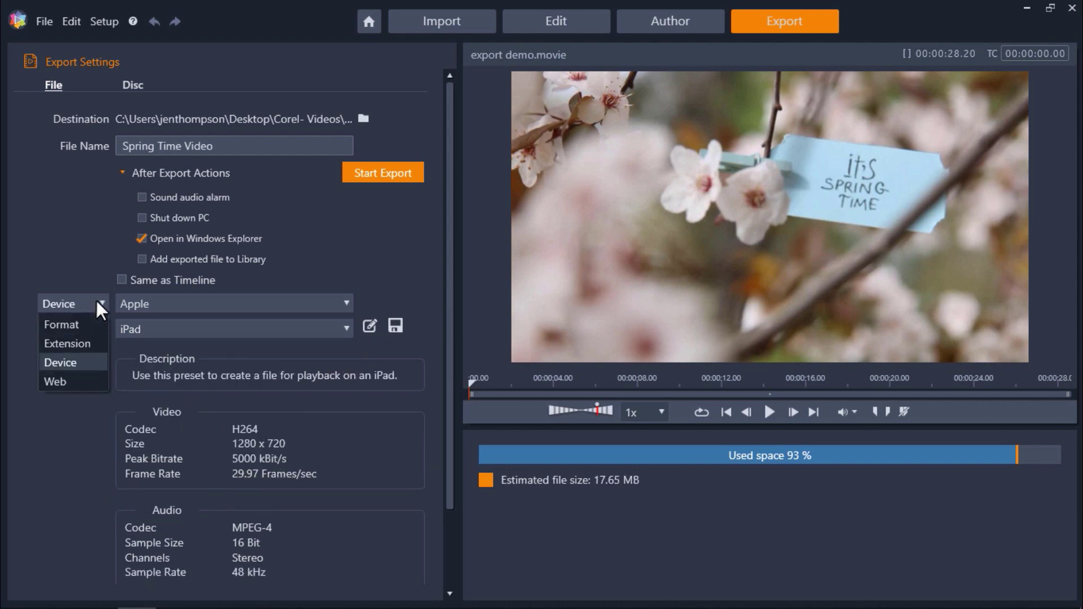
click(83, 377)
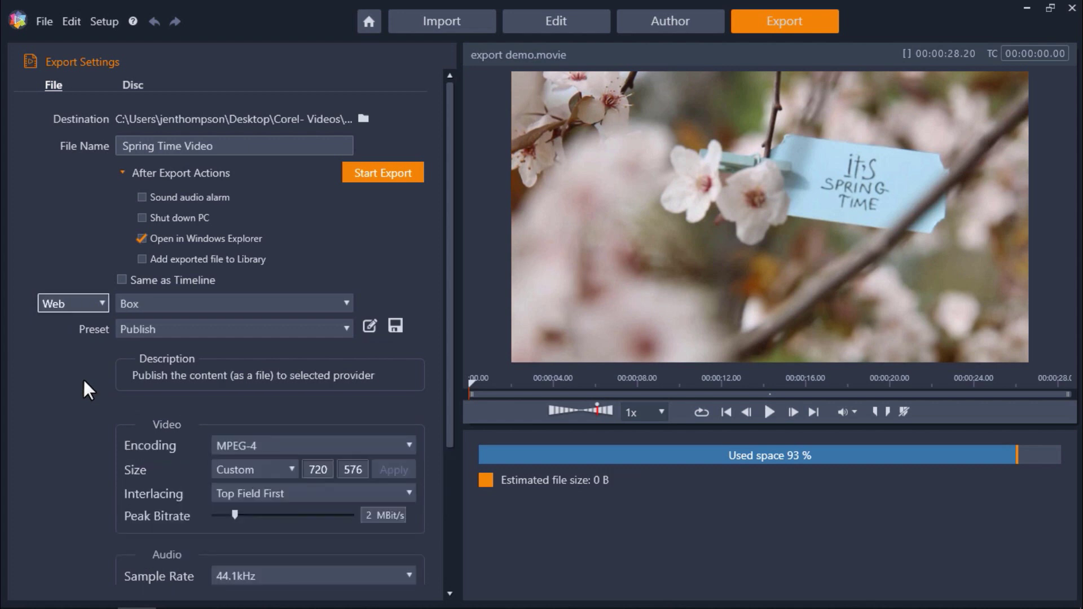
click(297, 304)
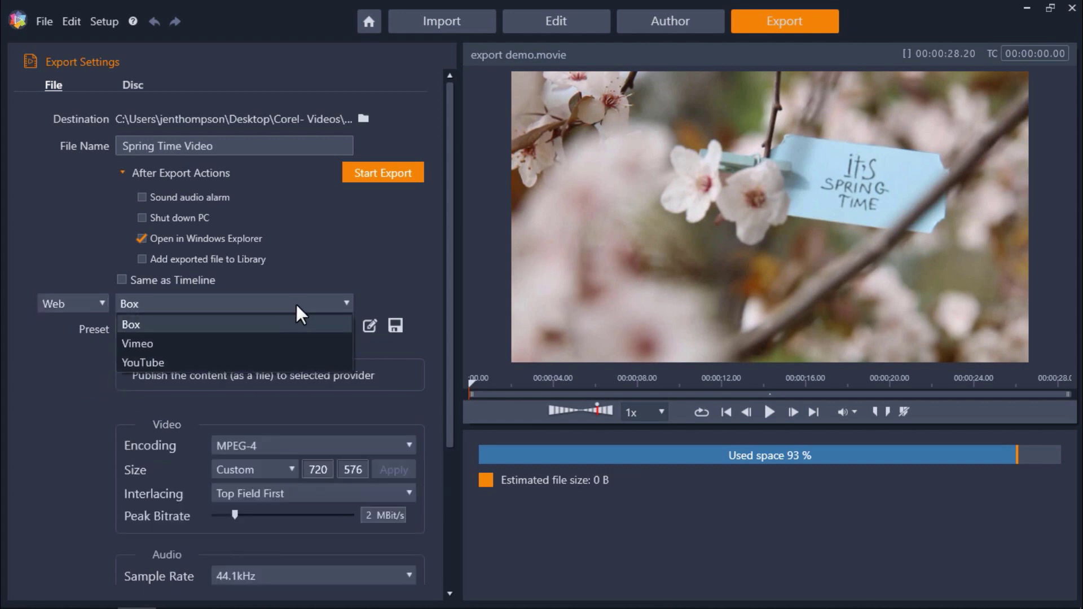
click(283, 362)
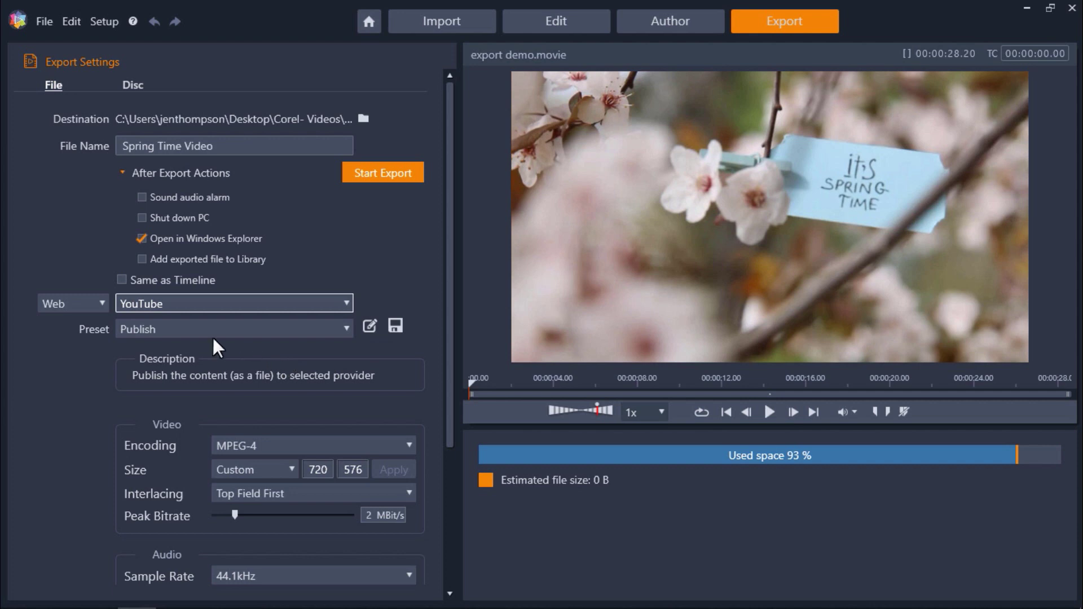
click(102, 303)
Switch the category back to Format and apply the H.264/AVC HD 1080p preset.
click(90, 320)
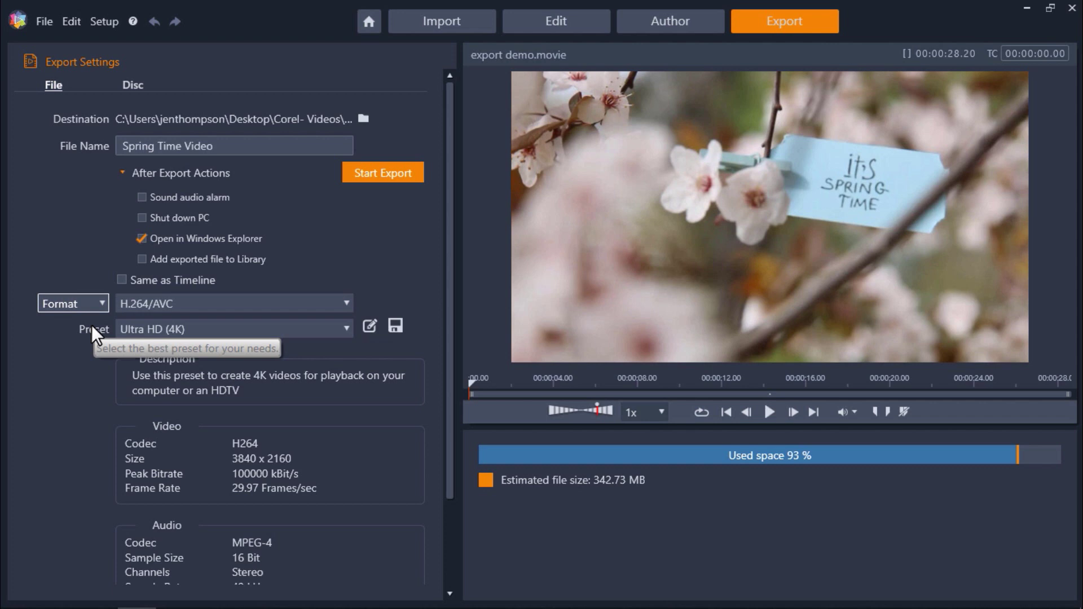
click(147, 329)
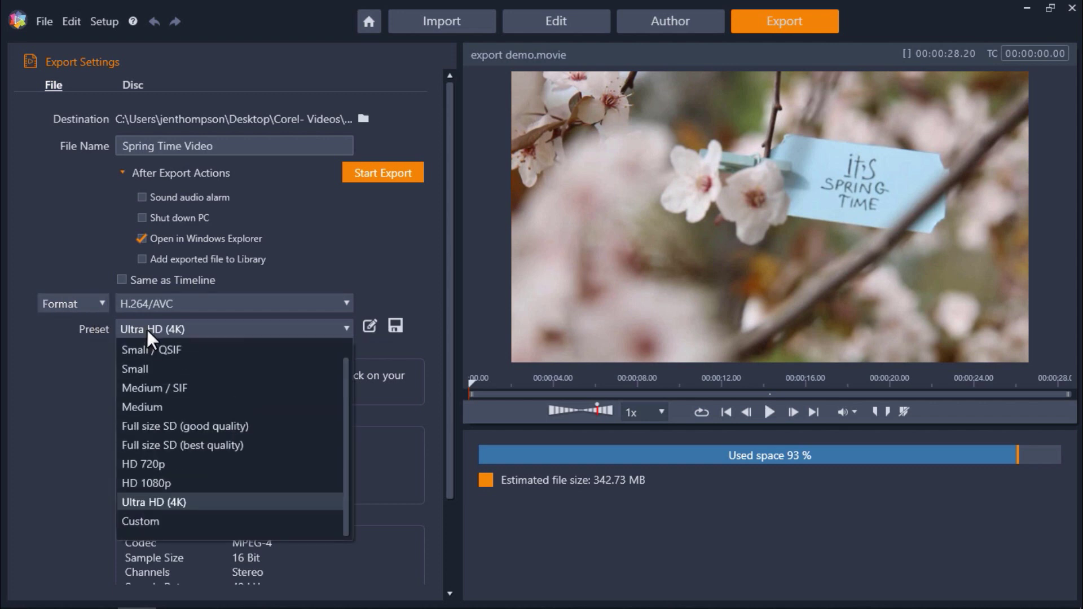
click(194, 482)
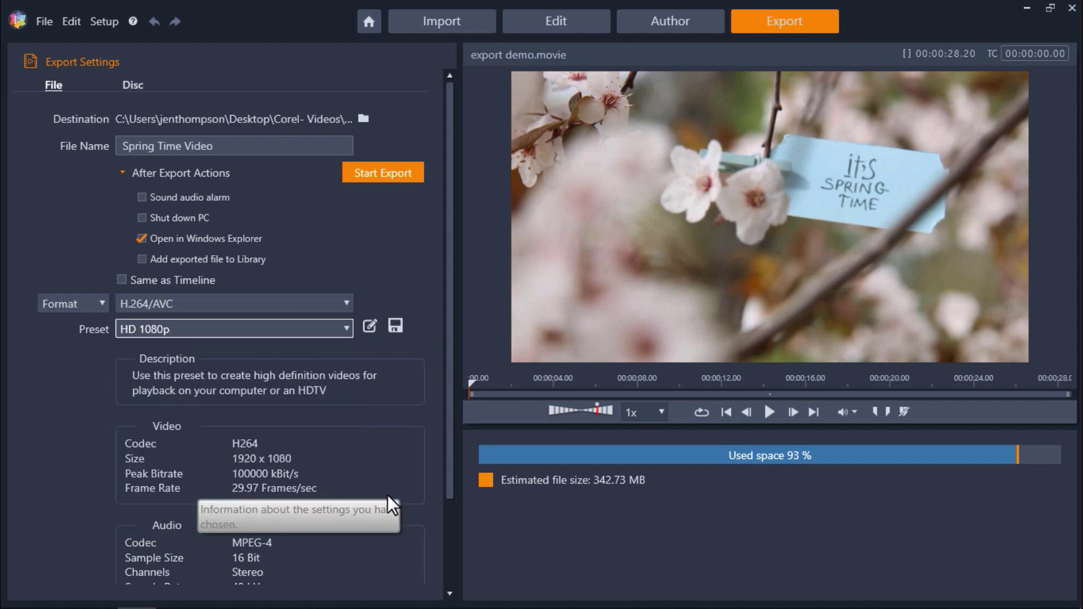
drag(452, 486, 444, 533)
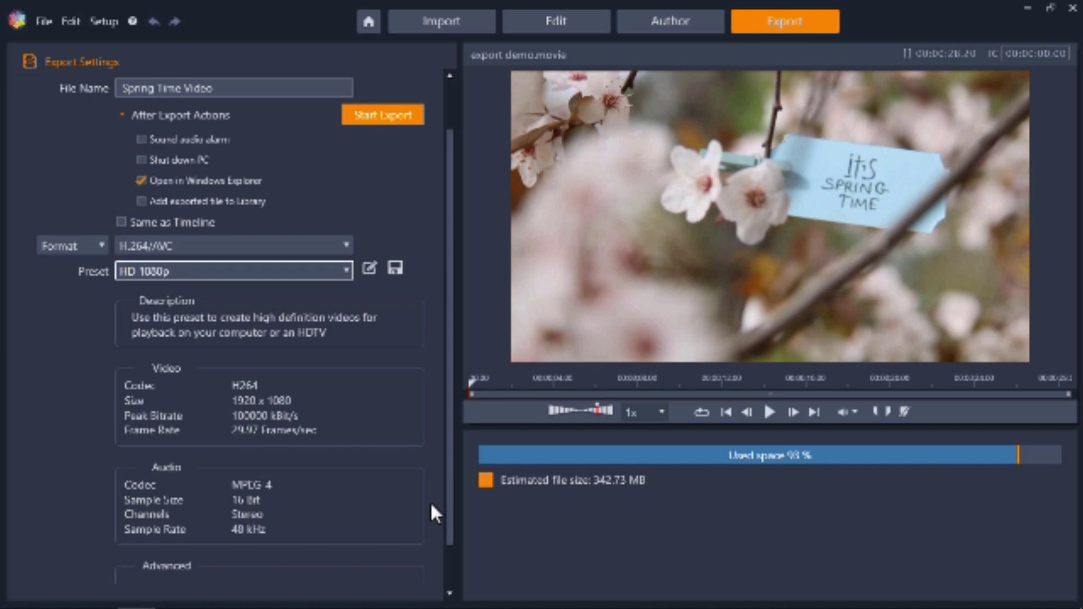
Make the preset Custom while keeping the 1920 x 1080 frame size.
click(368, 269)
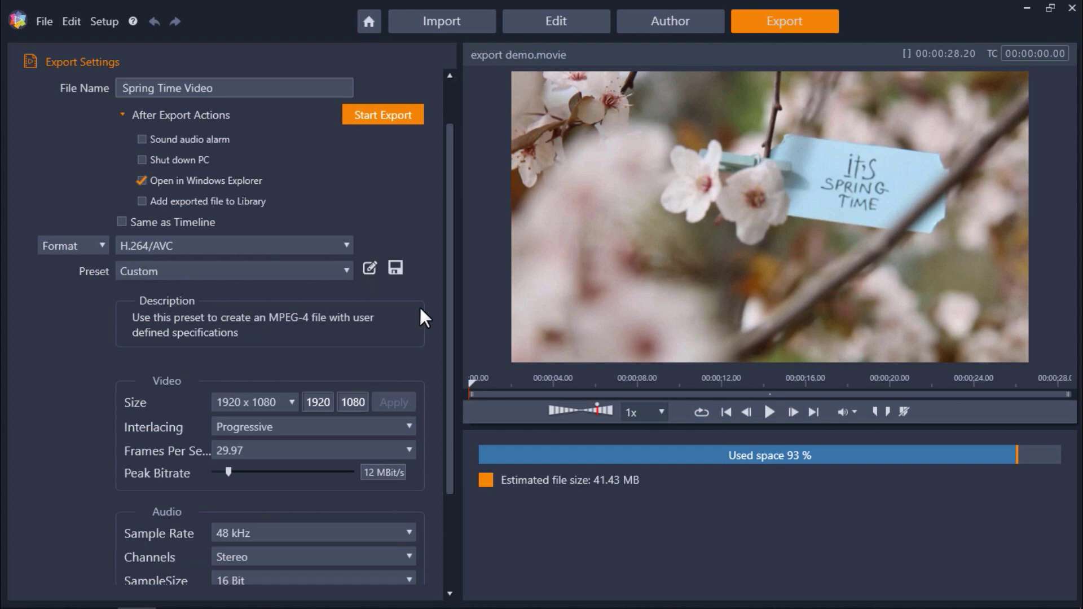
drag(449, 346, 445, 398)
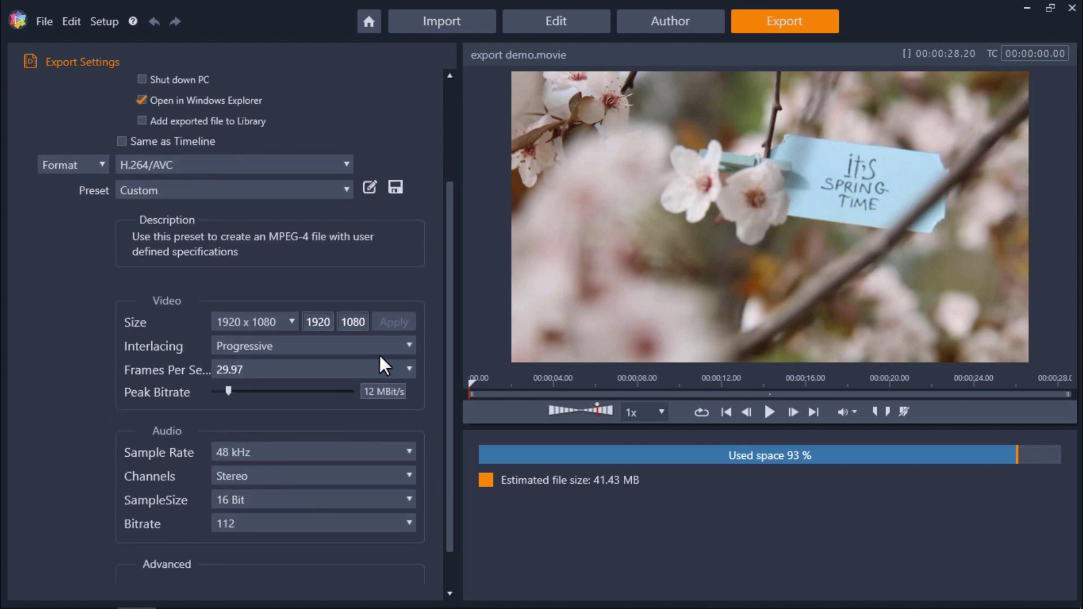
click(291, 322)
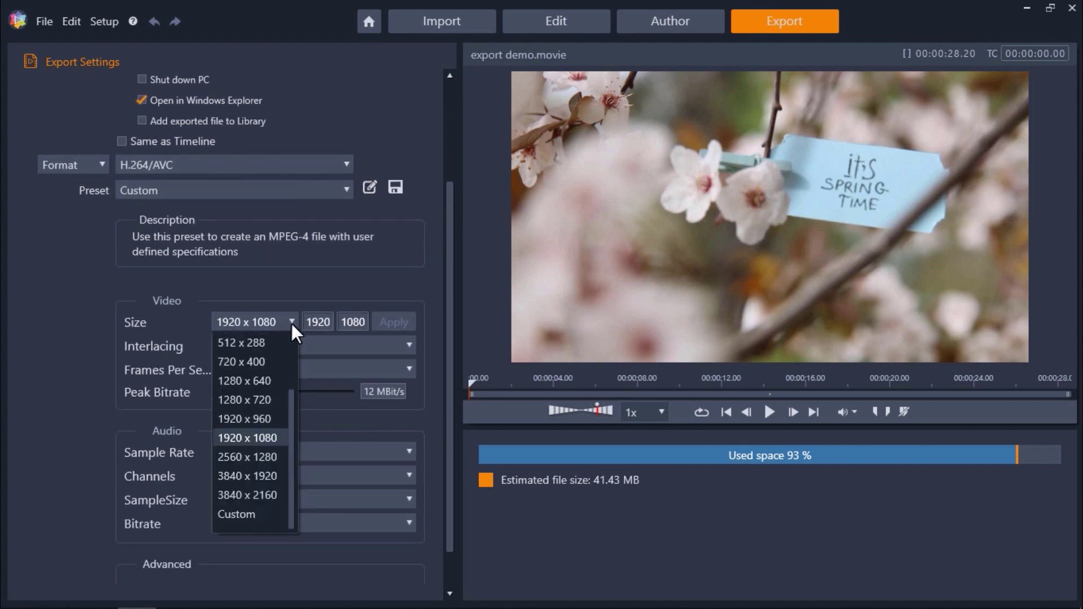
click(291, 323)
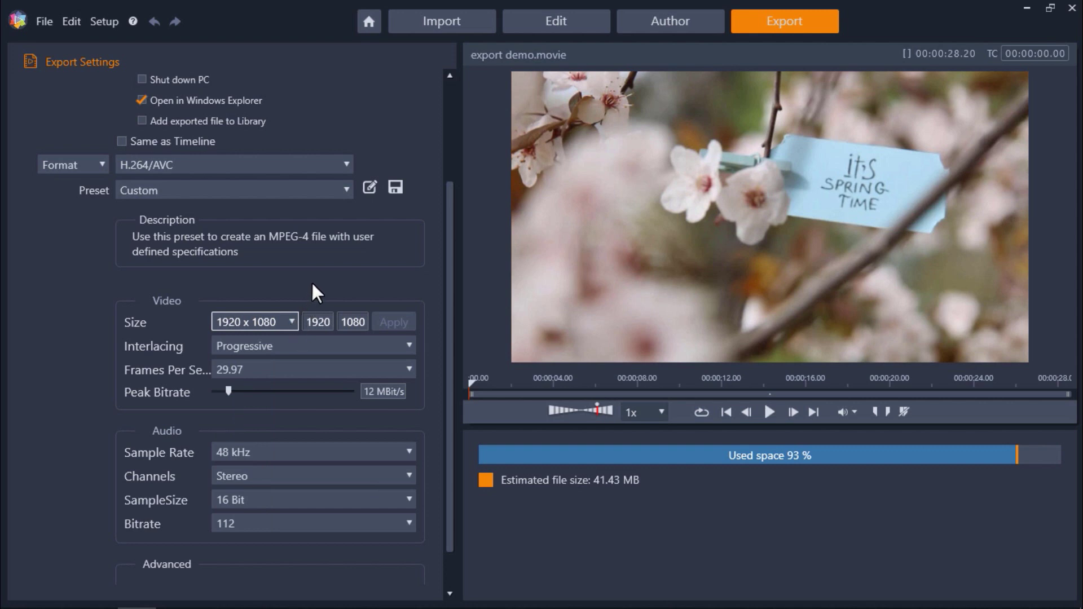
Cancel saving a new export preset, leaving the preset set to Custom.
click(395, 187)
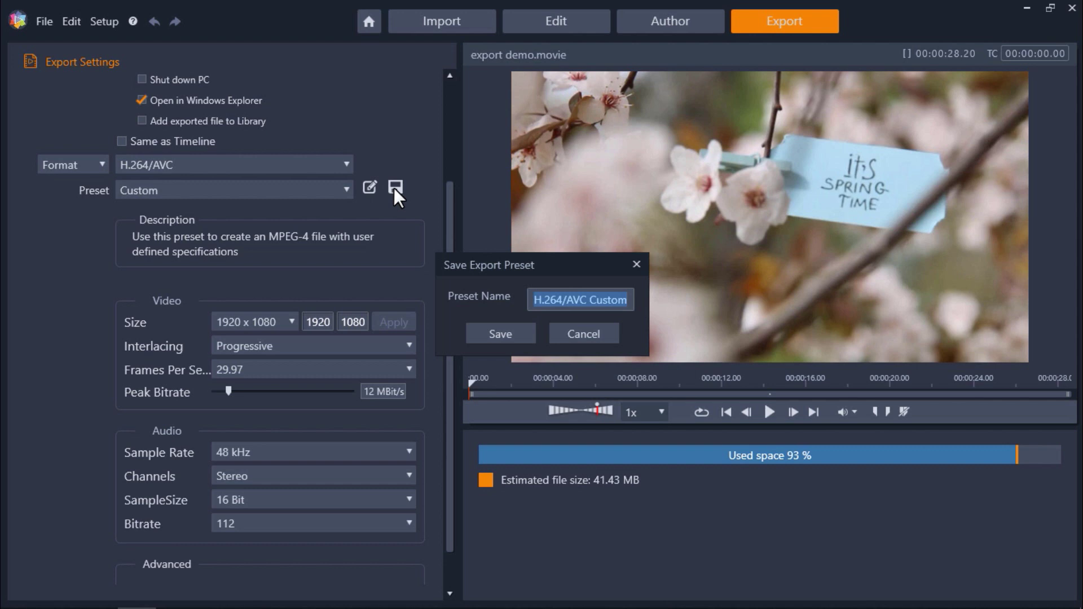
click(560, 333)
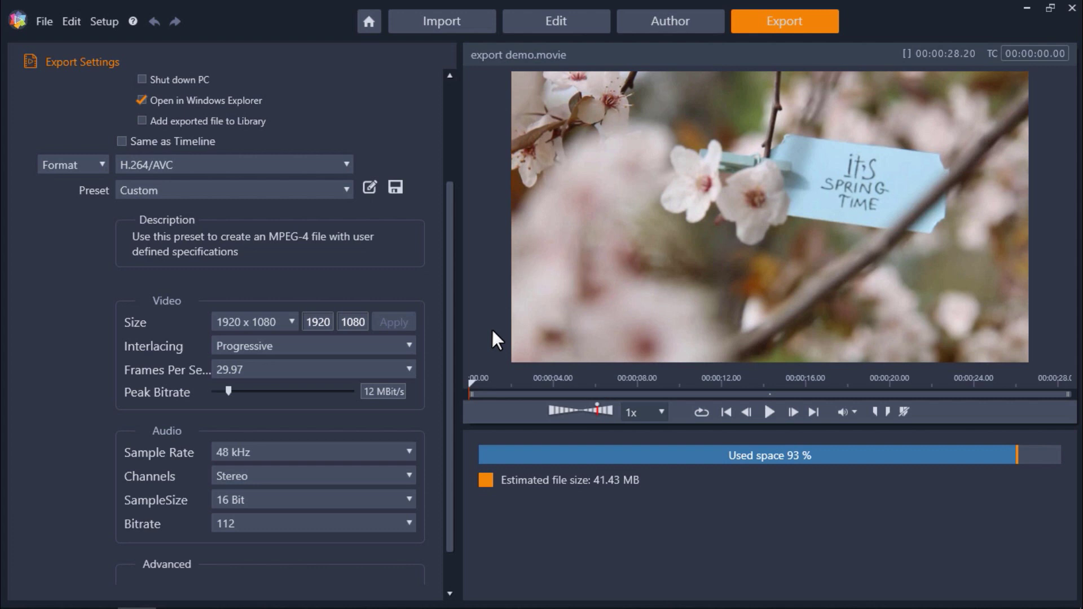
click(348, 191)
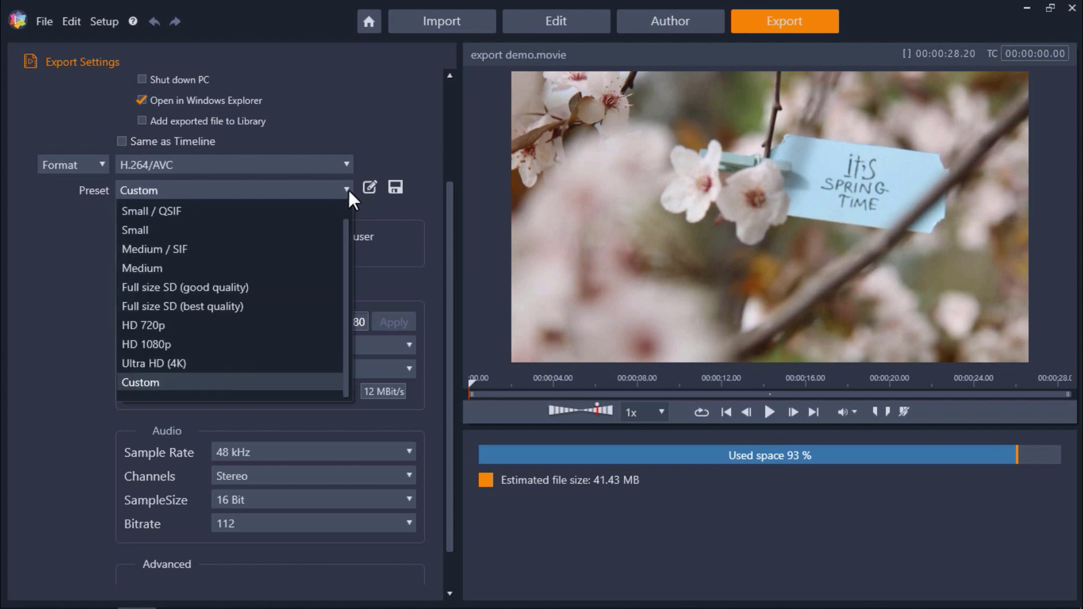
click(348, 190)
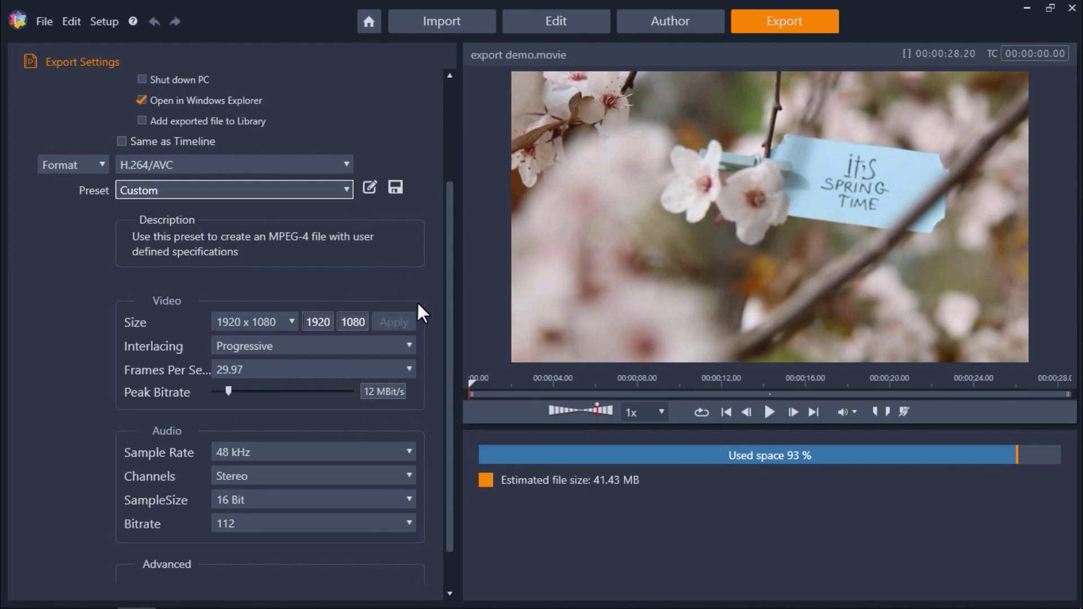
Mark the export range from 00:00:07.10 to 00:00:16.17 on the timeline.
drag(466, 380, 623, 384)
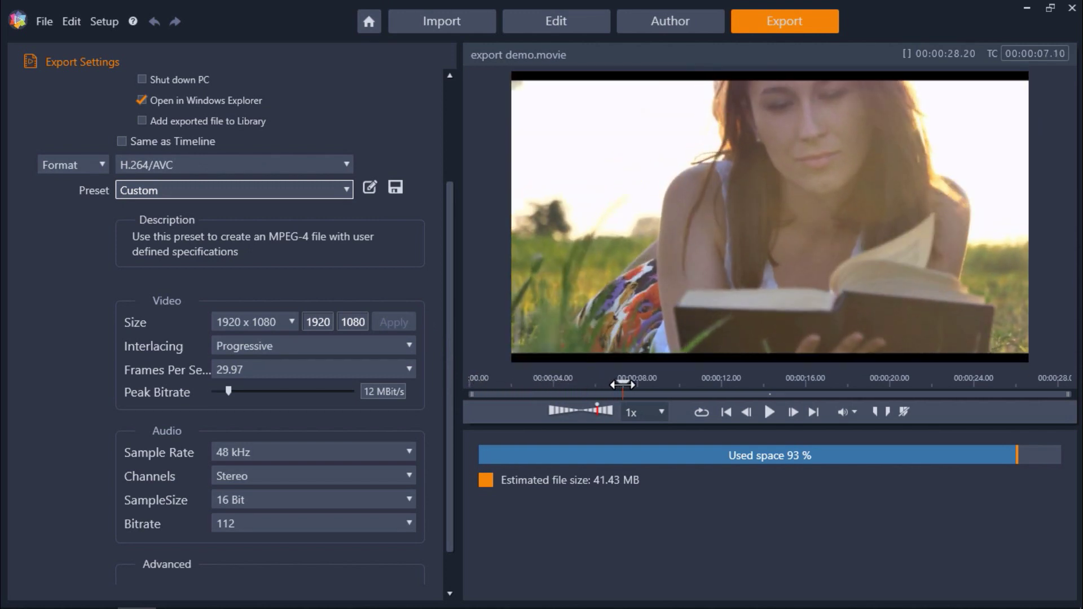
click(876, 412)
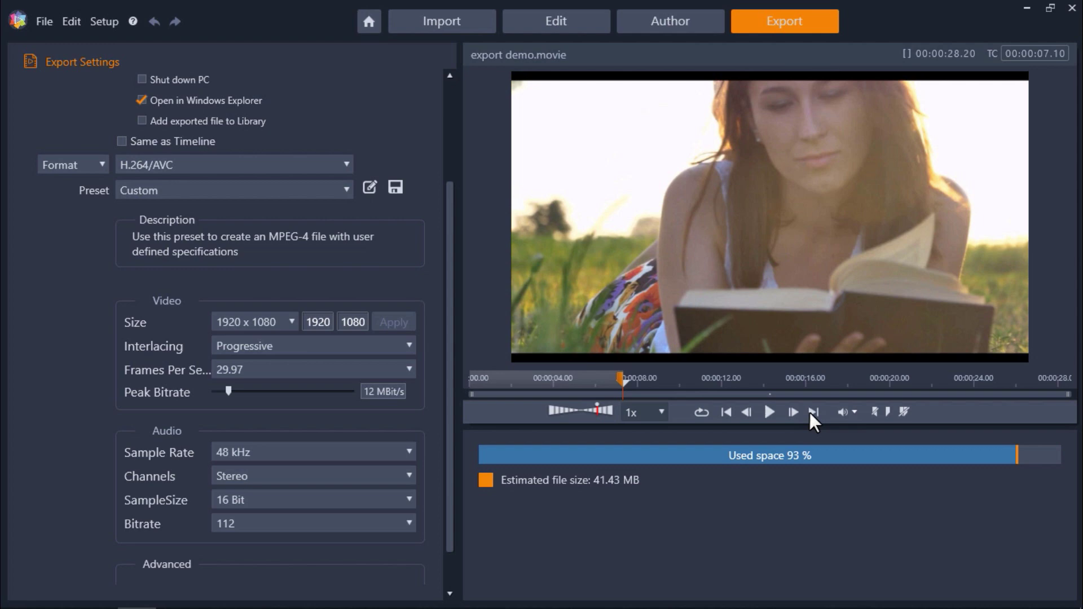
drag(623, 381, 818, 388)
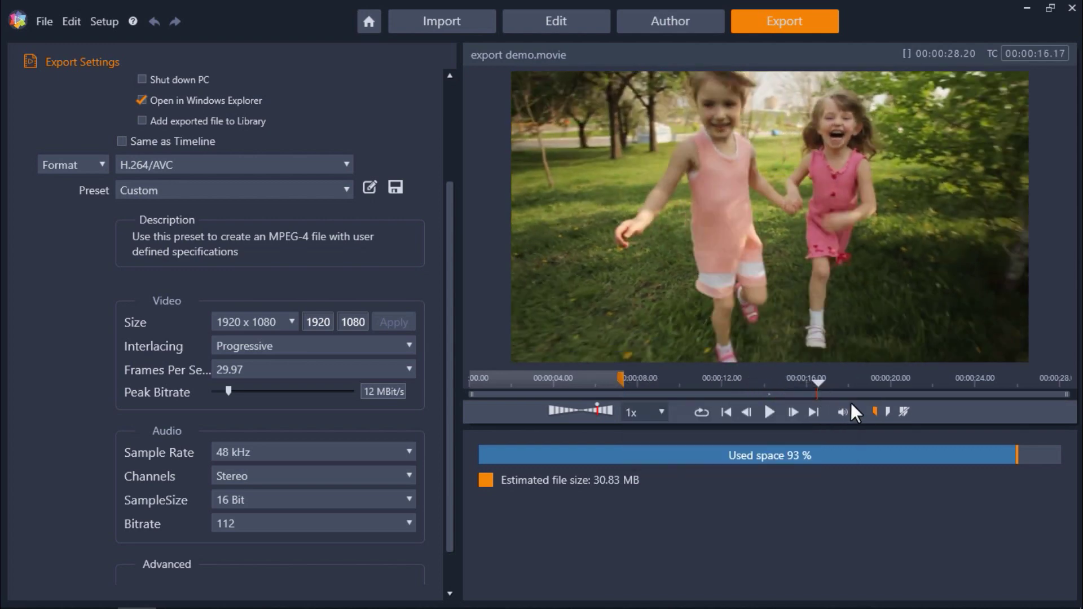
click(887, 412)
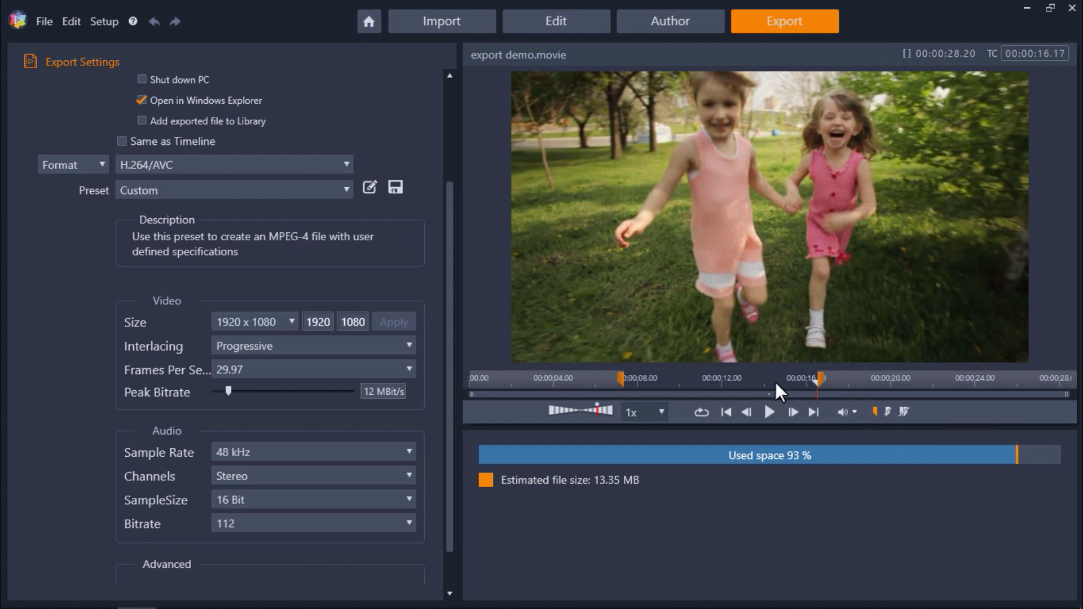
drag(450, 268, 449, 167)
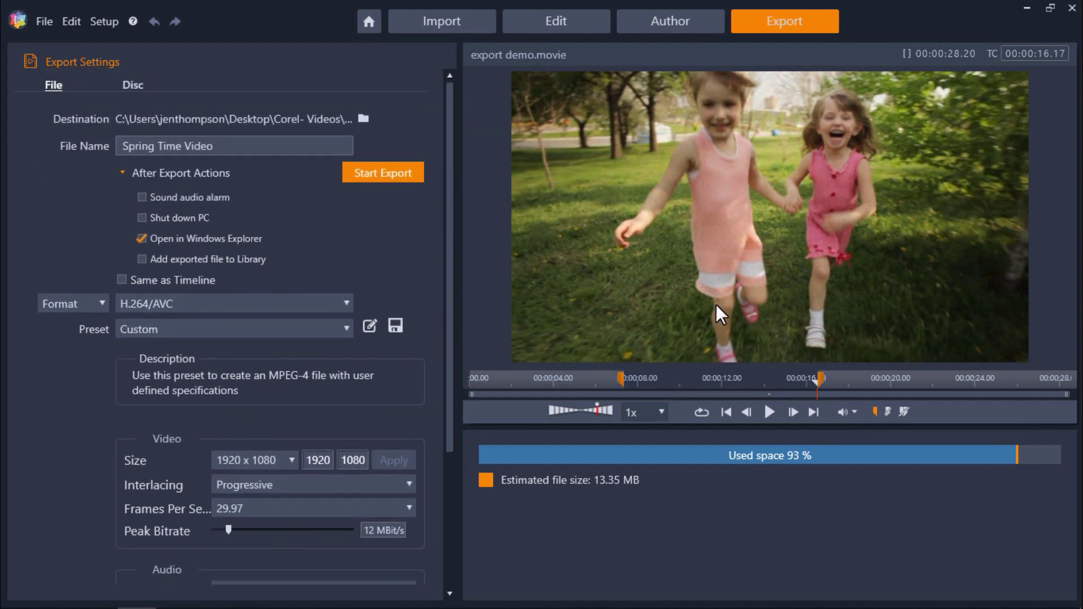
Clear the in/out marks and start exporting Spring Time Video.mp4.
click(904, 412)
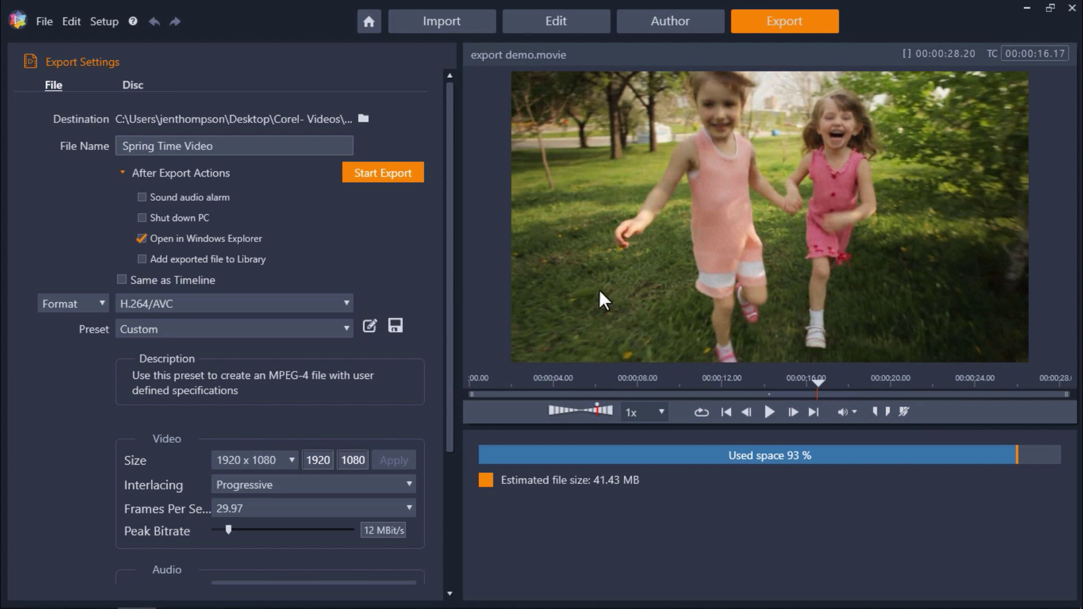
click(411, 177)
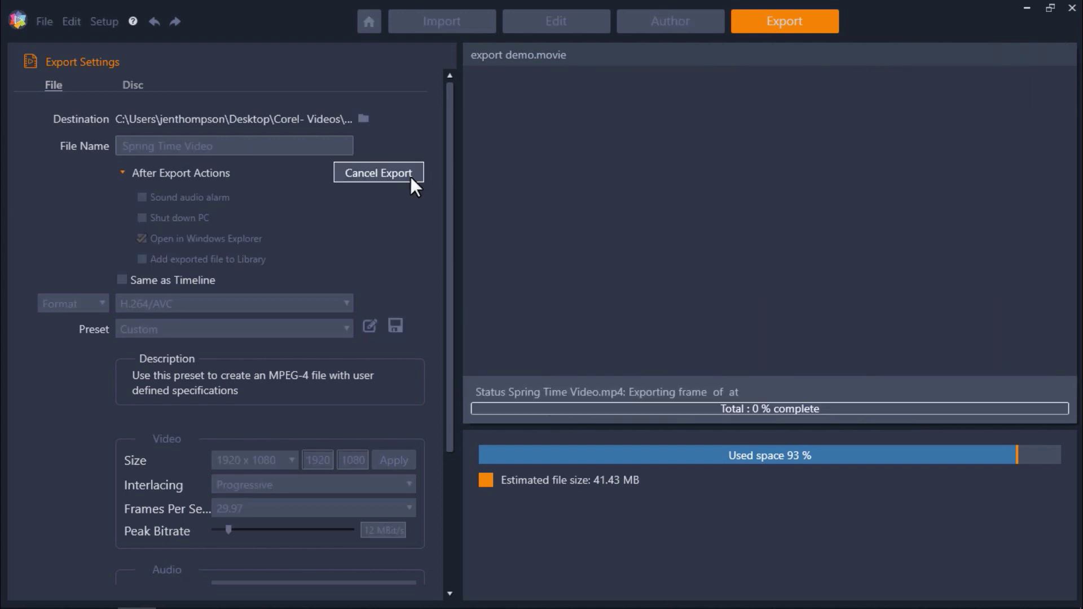